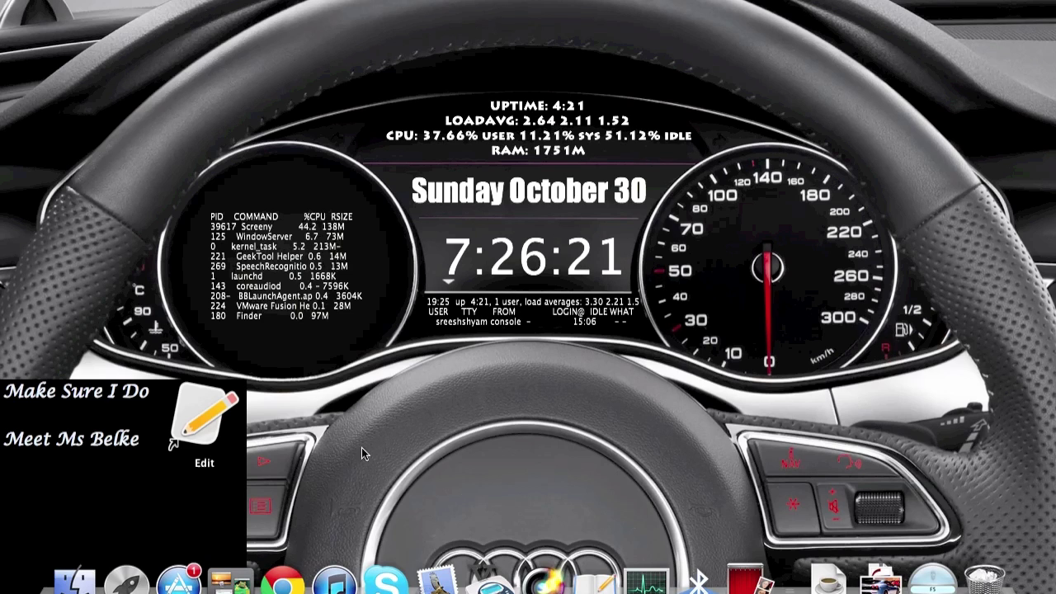
Step: Switch to Chrome, search Google for "vuze" and open the official Vuze website
click(283, 566)
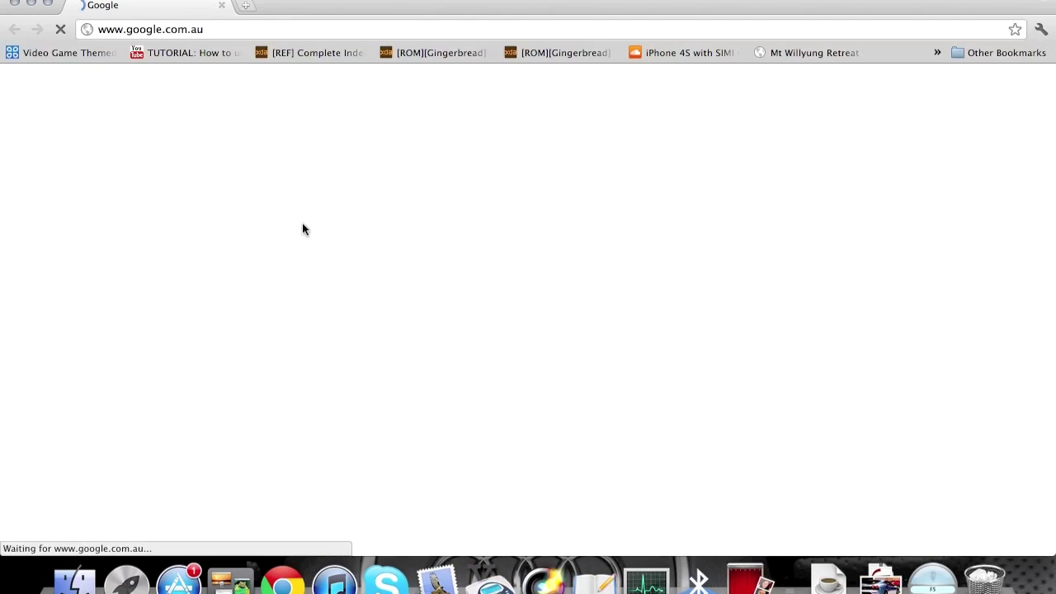
text(vuze)
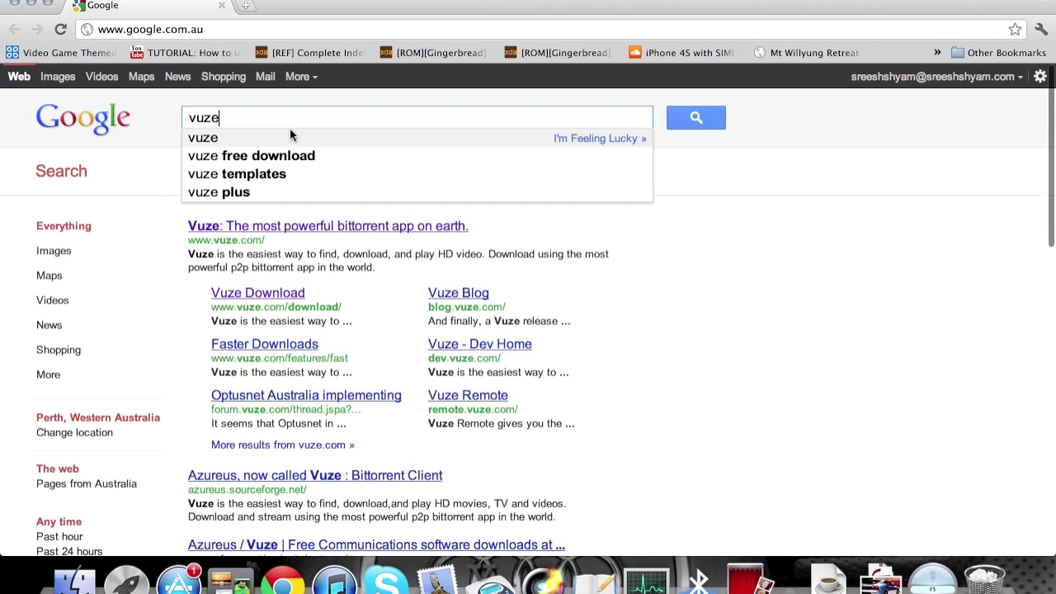
click(290, 134)
click(289, 226)
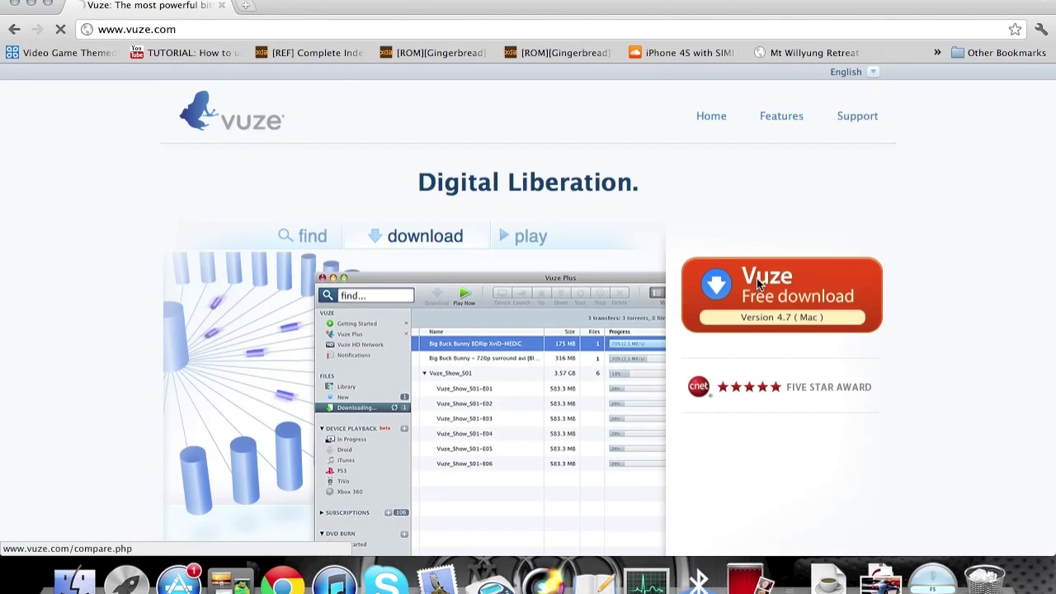
Step: Download the free version of Vuze for Mac and keep the Vuze_Installer.dmg file
click(758, 284)
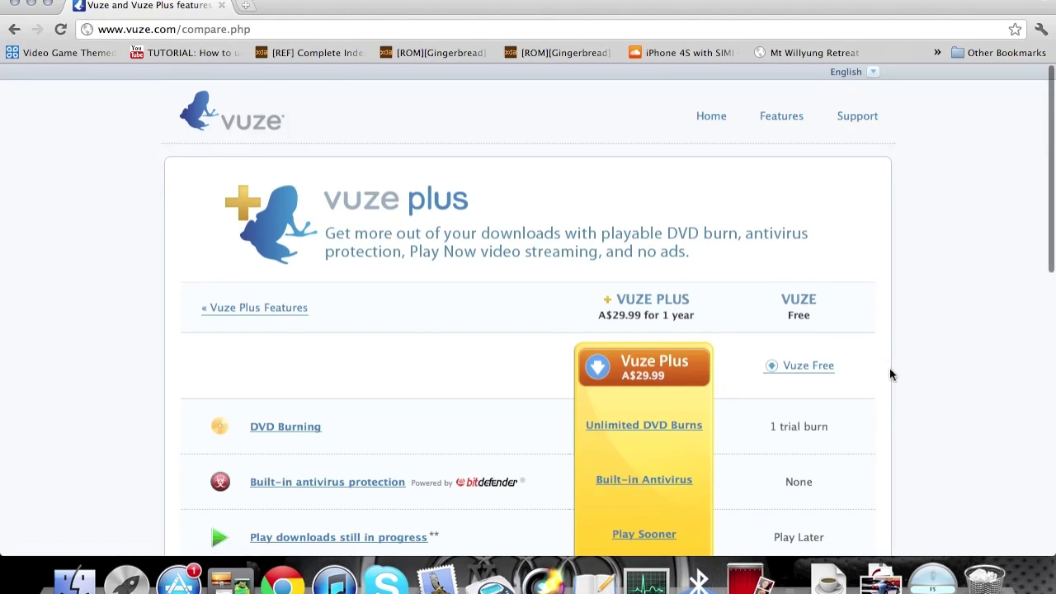
click(811, 366)
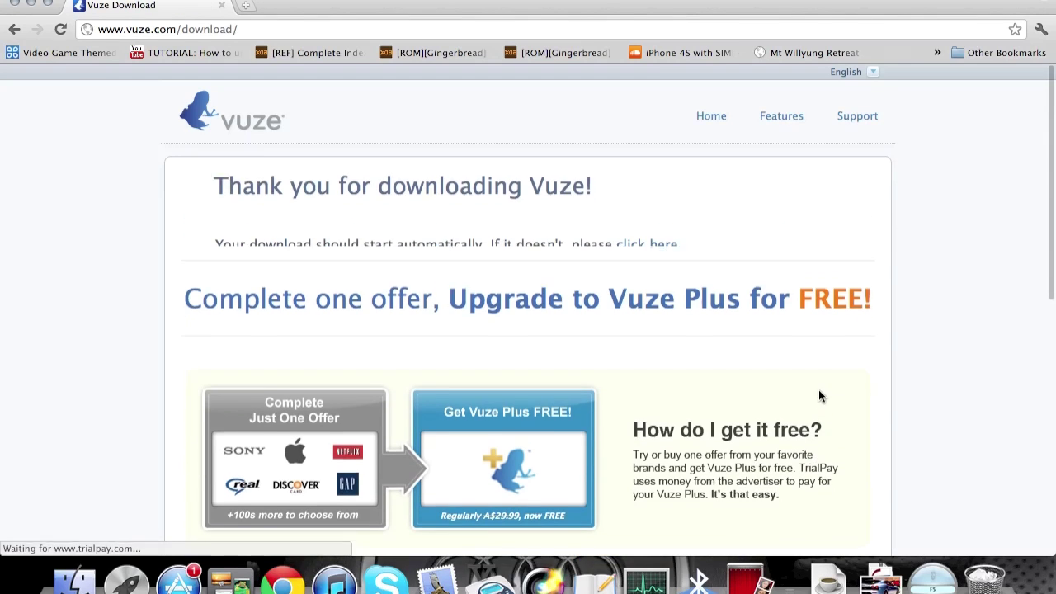
scroll(833, 396, down, 2)
scroll(843, 401, up, 2)
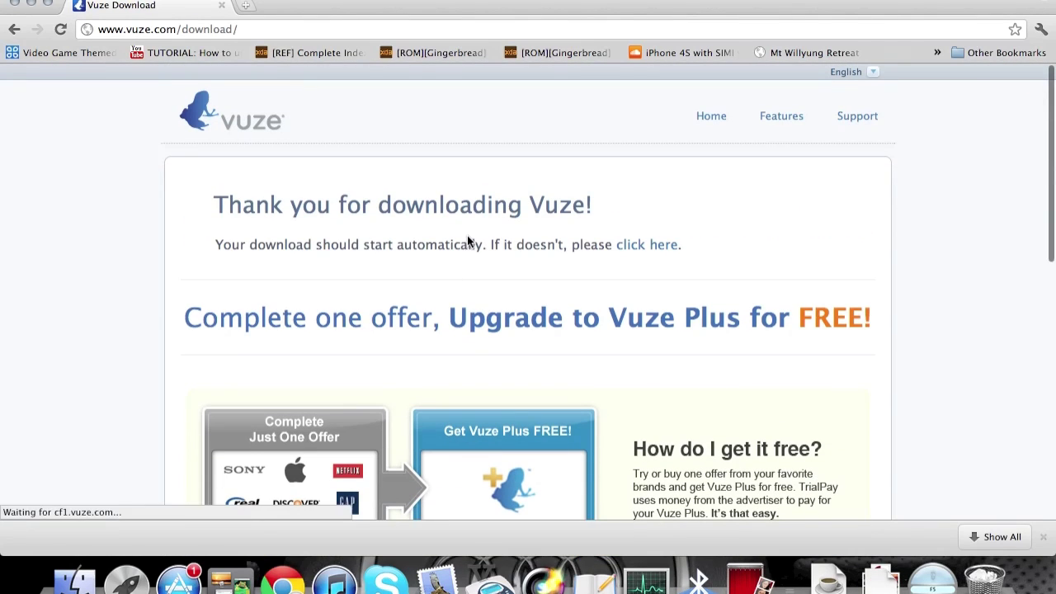
click(294, 537)
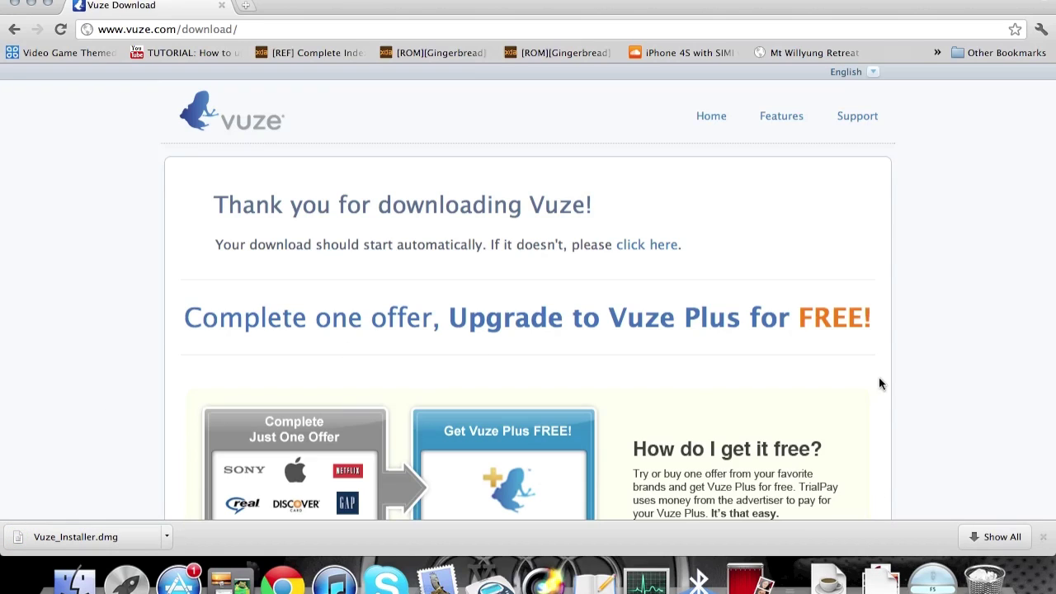
Step: Launch Vuze Installer from the mounted disk image, allow it to open, and close its Finder window and the browser's download bar
key(ctrl+Up)
click(156, 253)
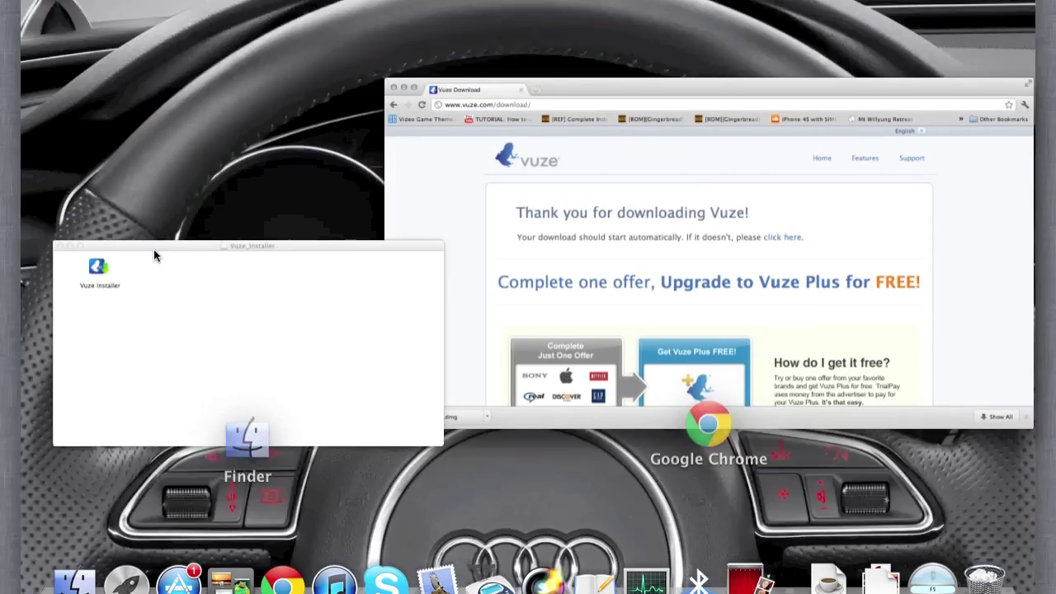
double_click(285, 217)
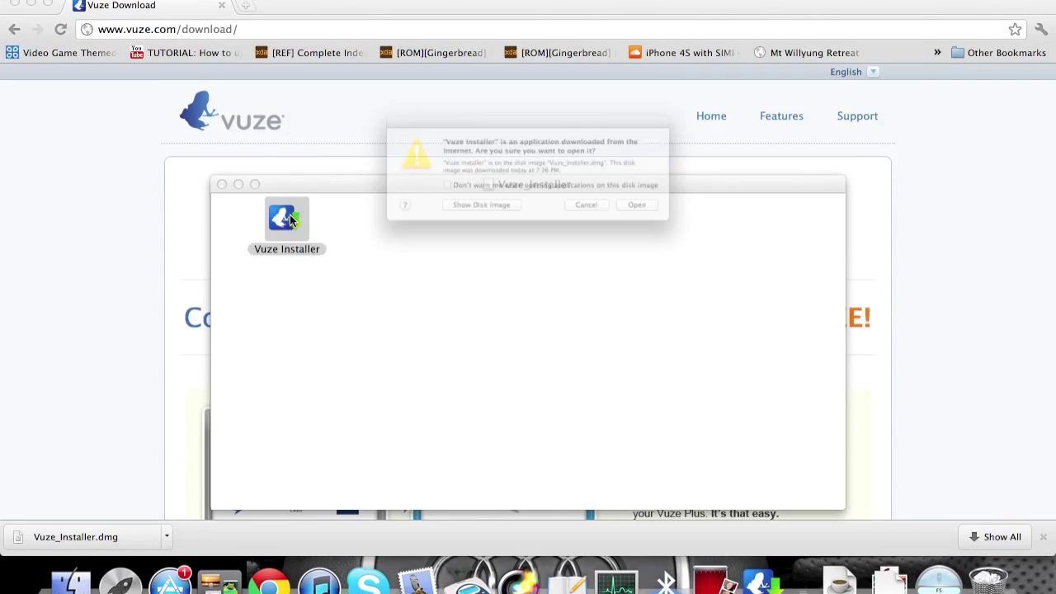
click(675, 224)
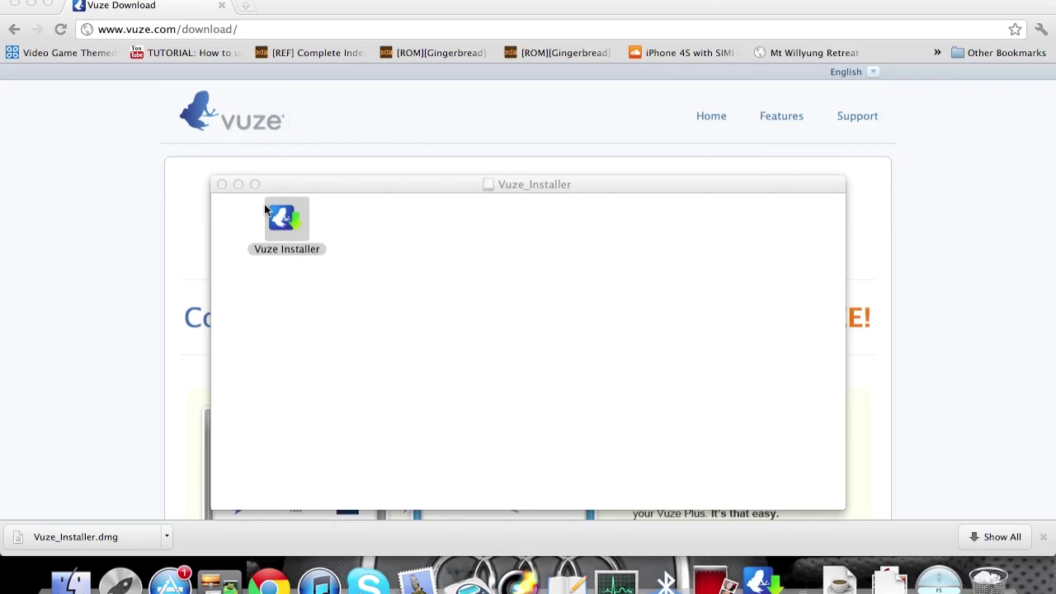
click(221, 184)
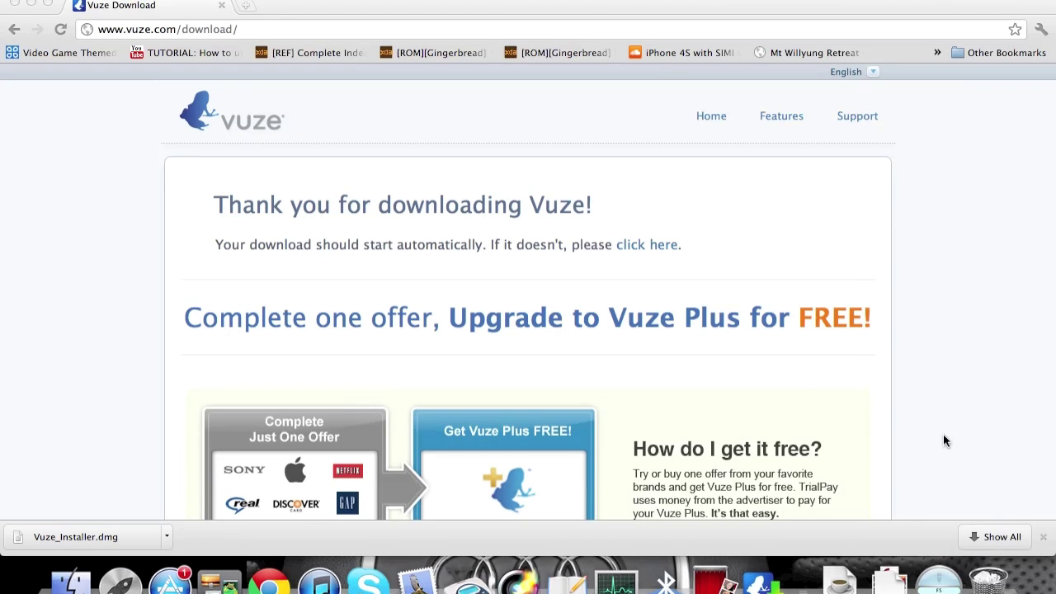
click(1044, 538)
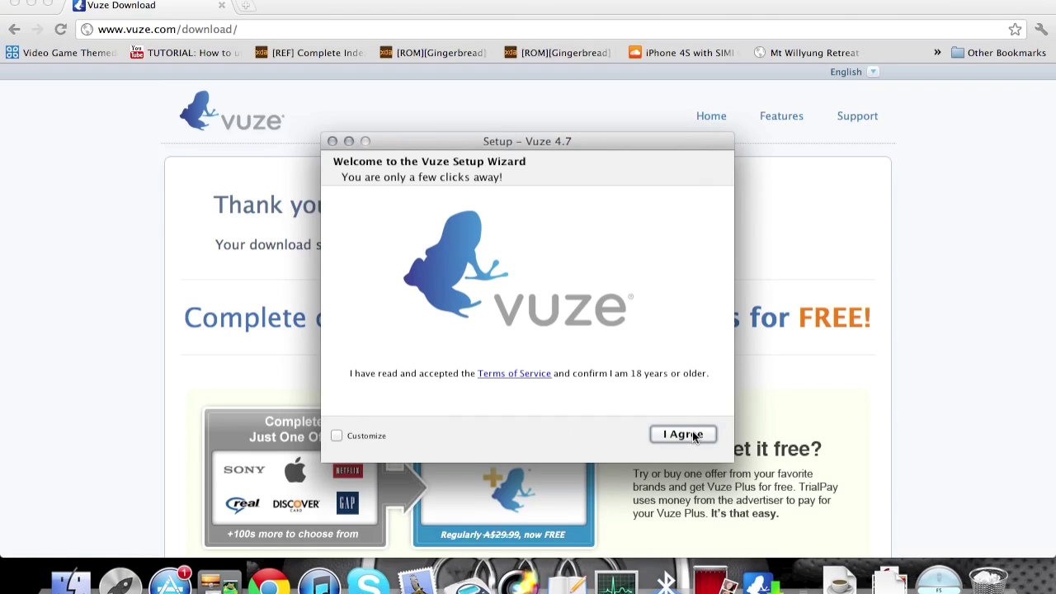
Step: Accept the Vuze terms of service, decline the Vuze Remote toolbar and start the installation
click(695, 434)
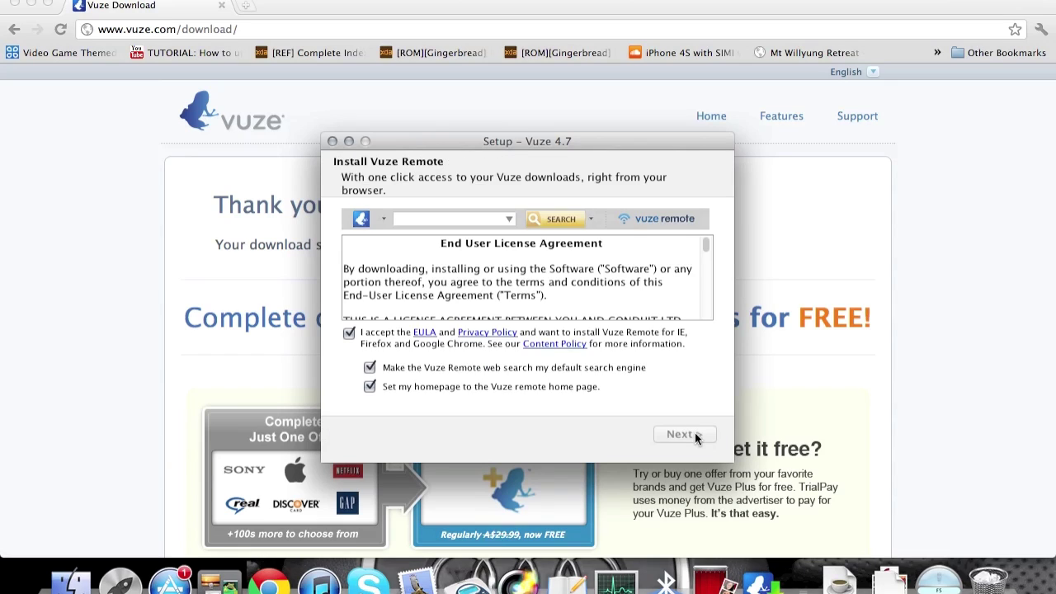
click(388, 340)
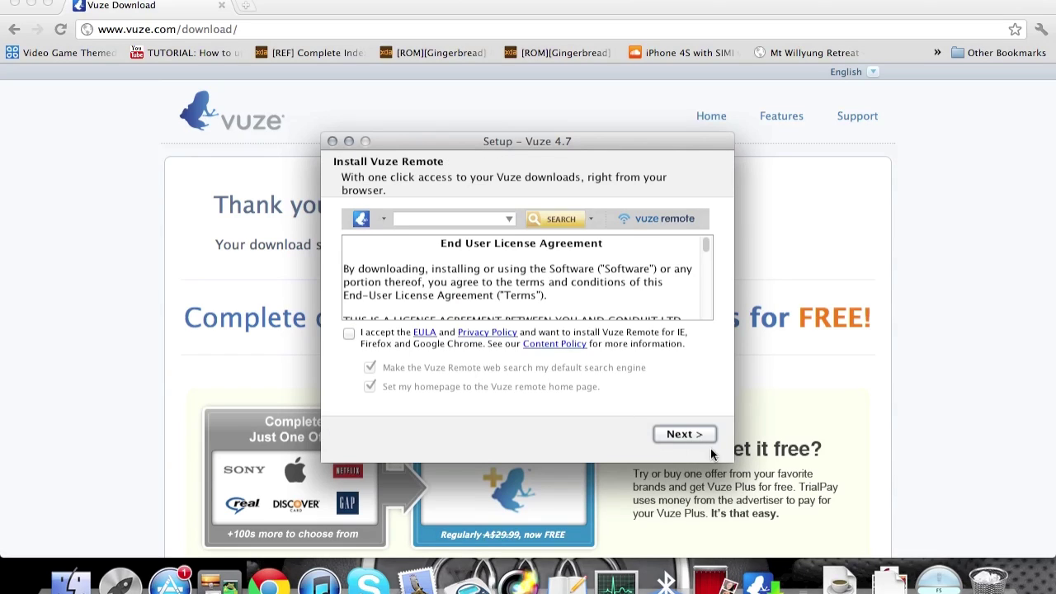
click(683, 434)
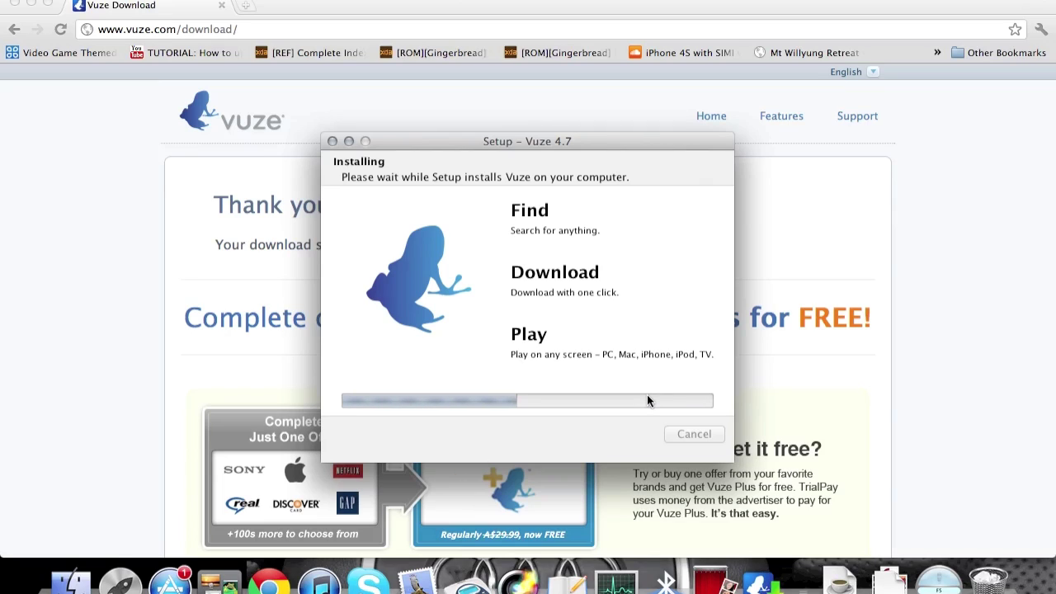
Step: Close the browser's Vuze download page, look for Vuze in Launchpad, and close the Vuze blog page
click(14, 5)
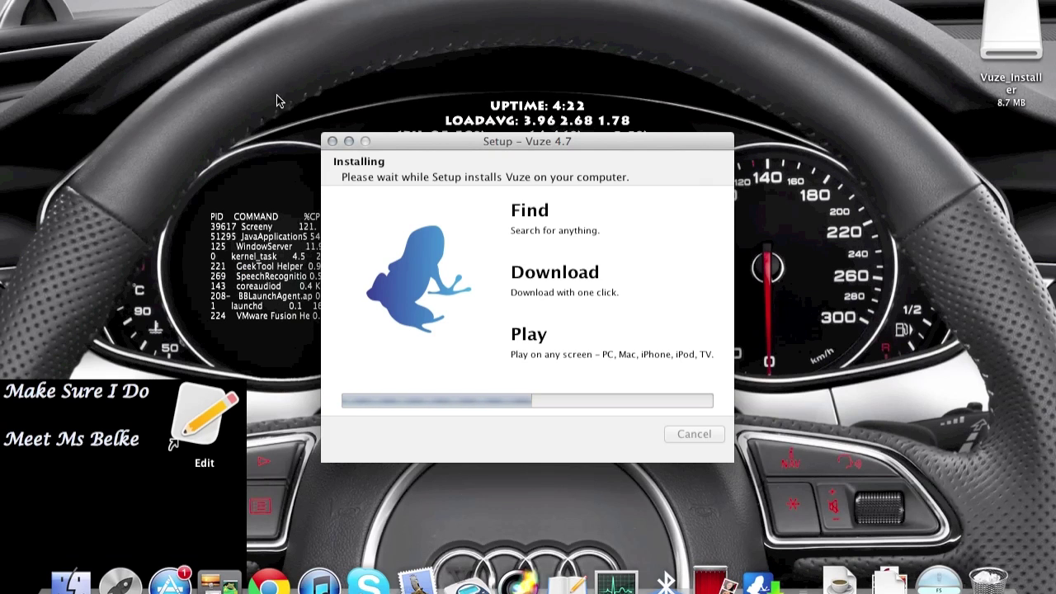
drag(401, 146, 372, 156)
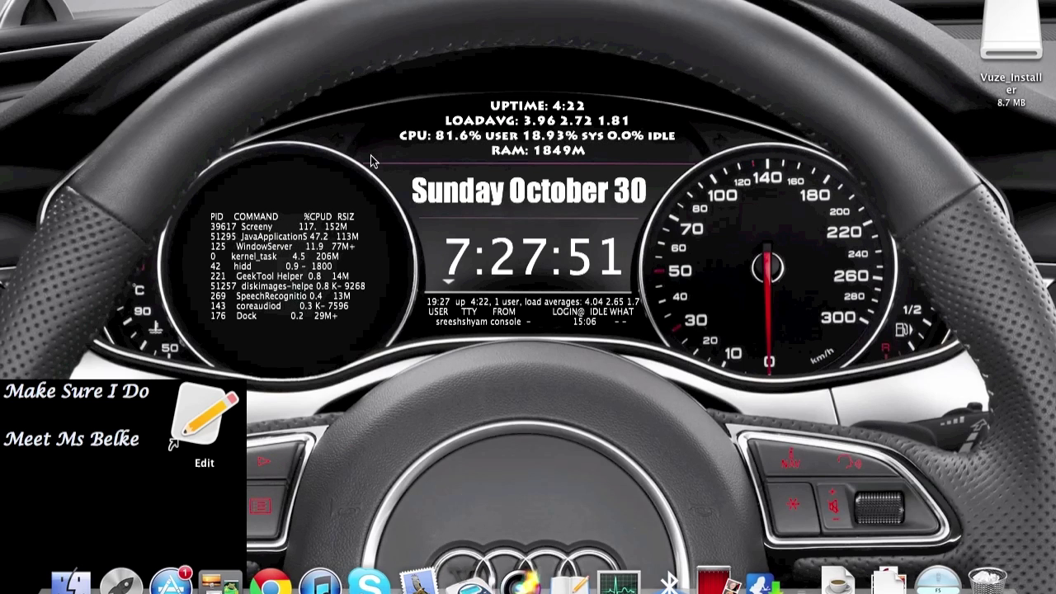
key(F4)
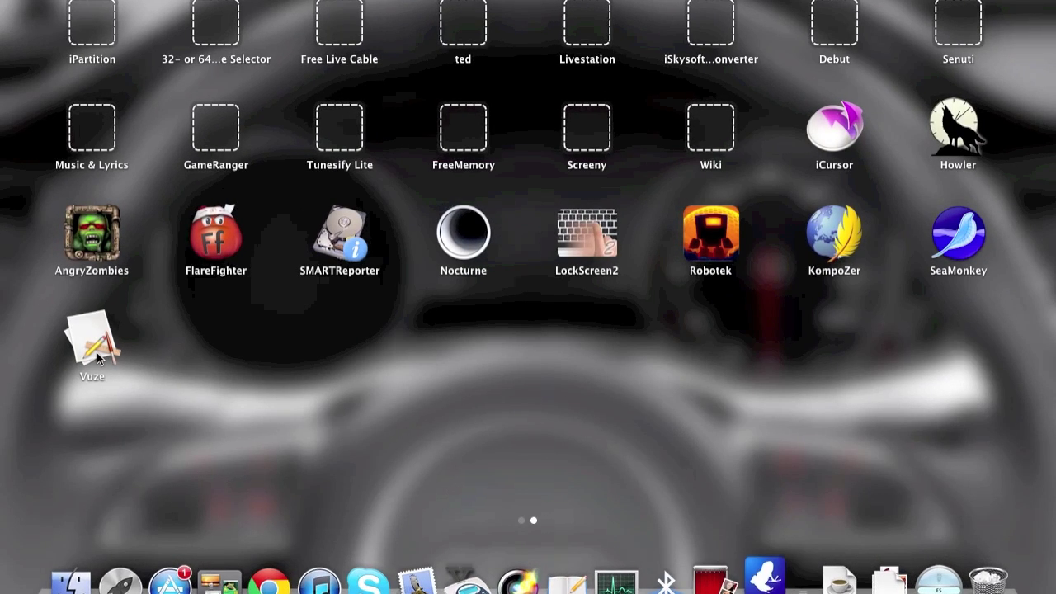
click(292, 385)
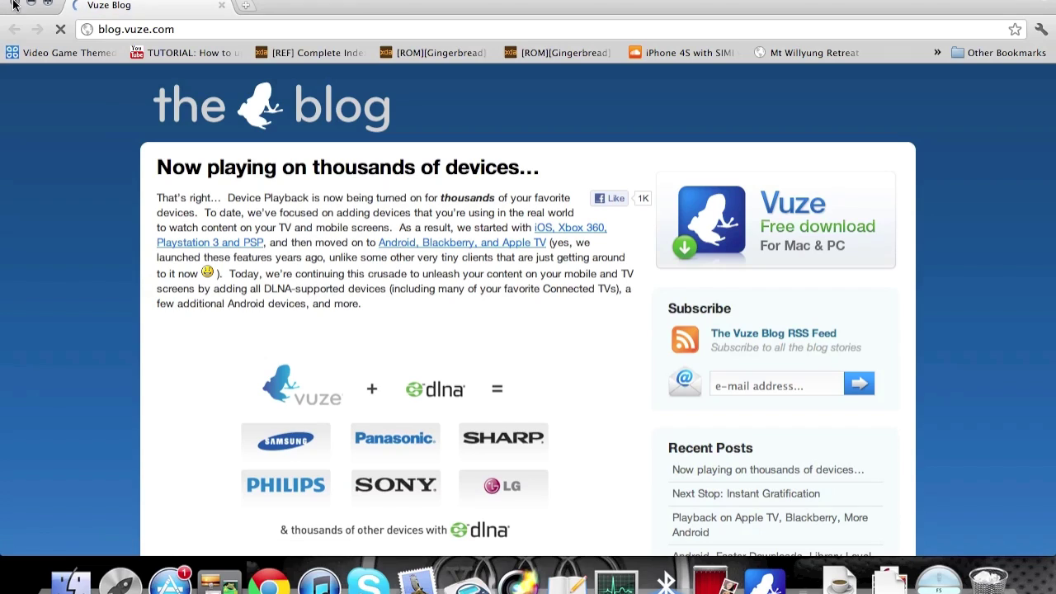
click(13, 5)
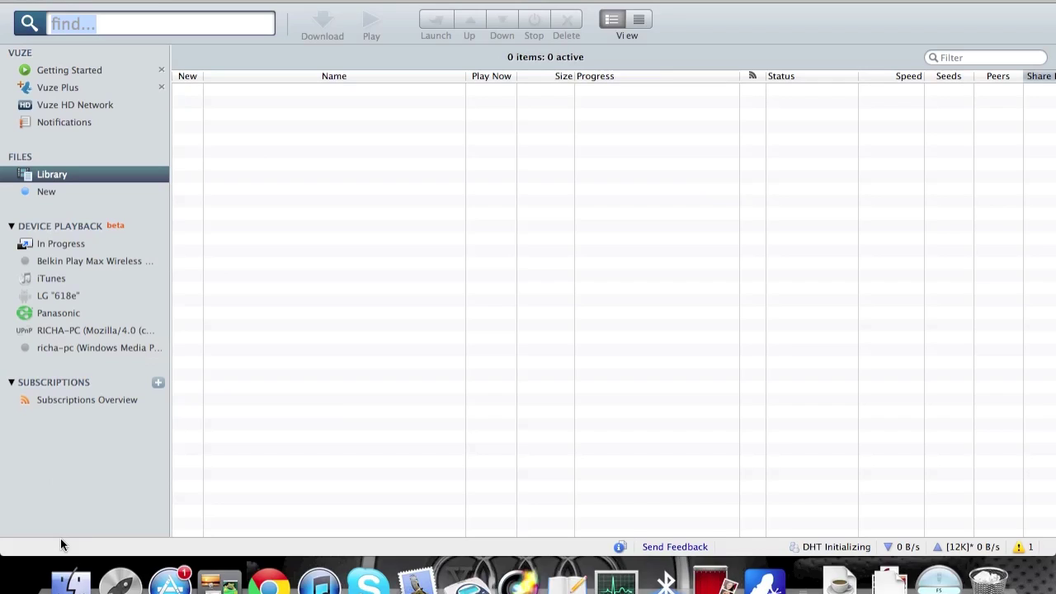
click(70, 580)
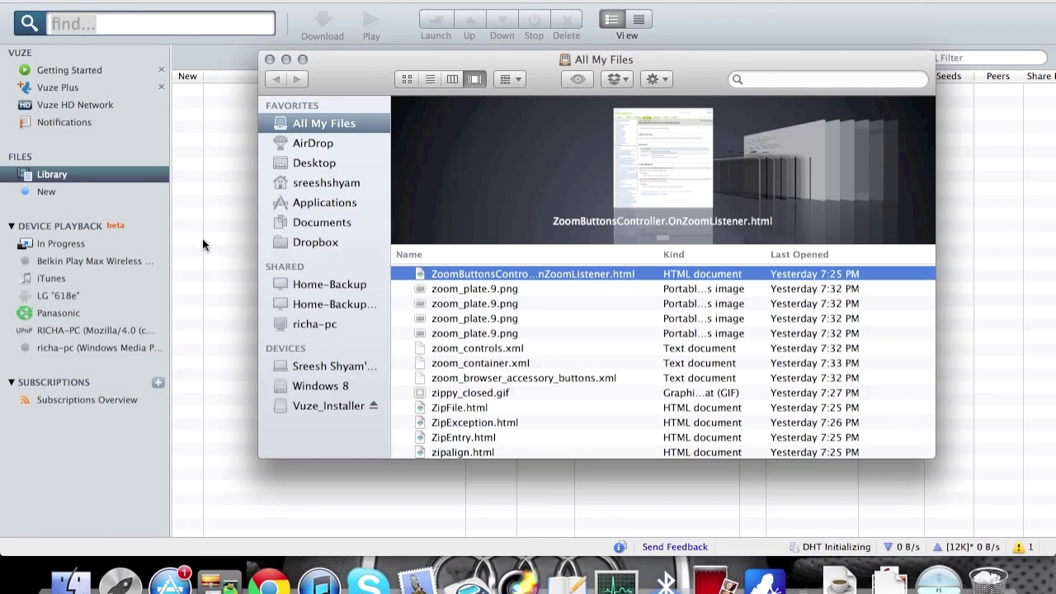
click(322, 181)
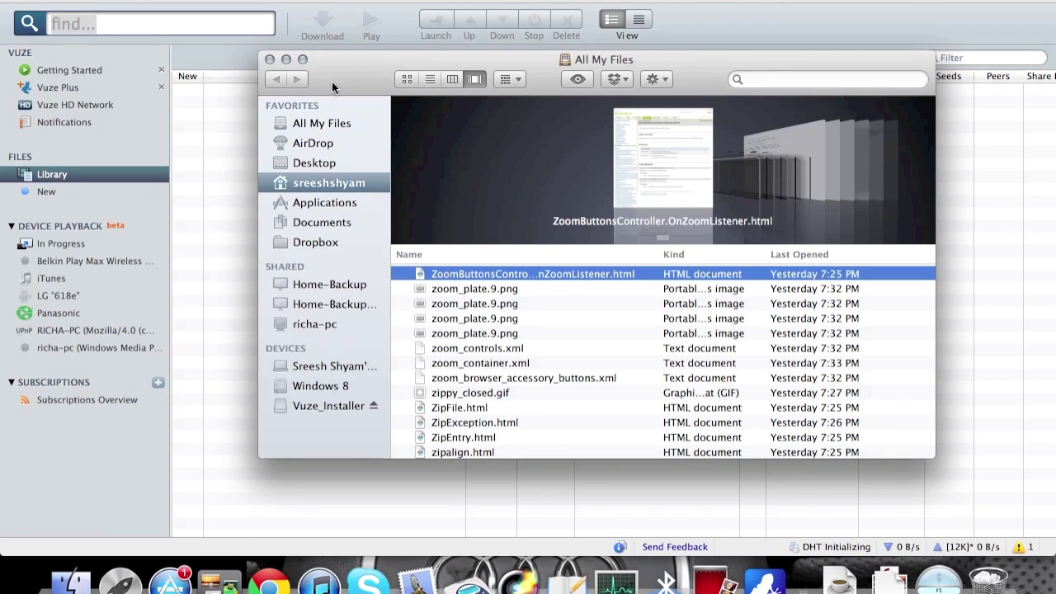
drag(346, 71, 253, 102)
scroll(370, 230, down, 5)
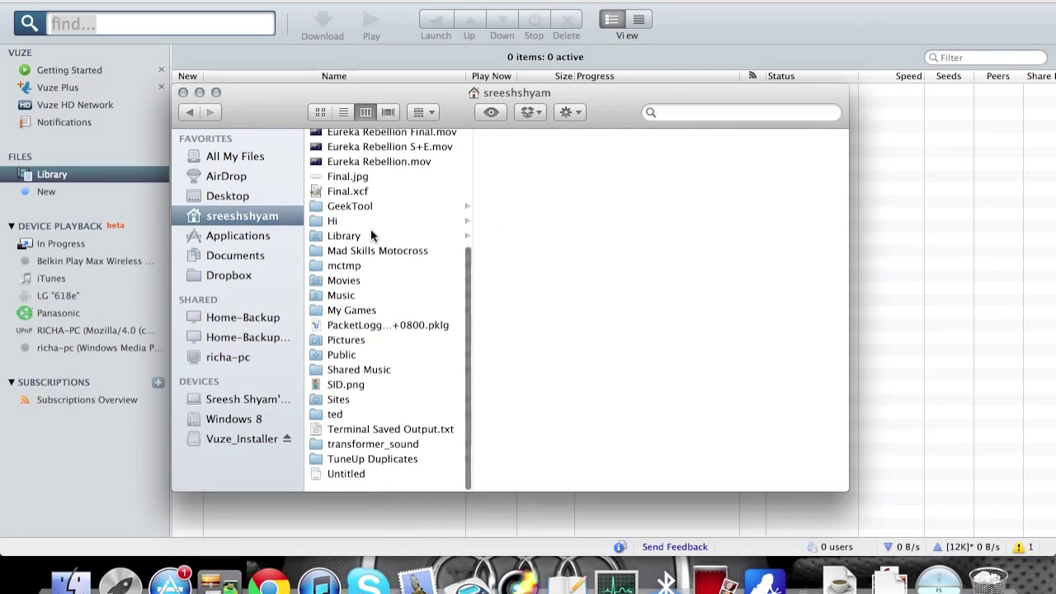
scroll(371, 234, up, 5)
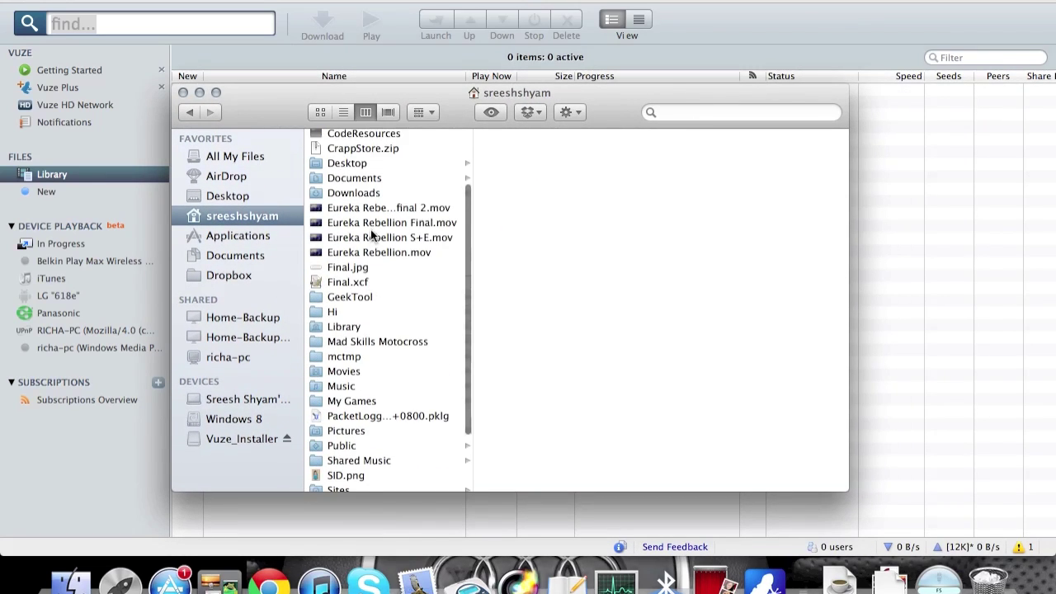
scroll(372, 235, down, 5)
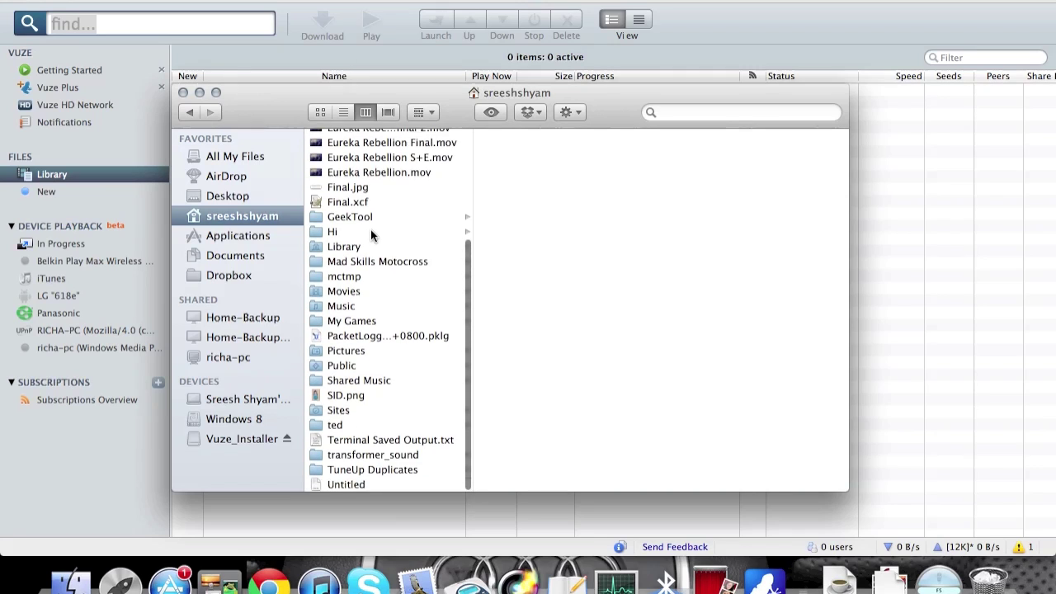
scroll(370, 229, up, 4)
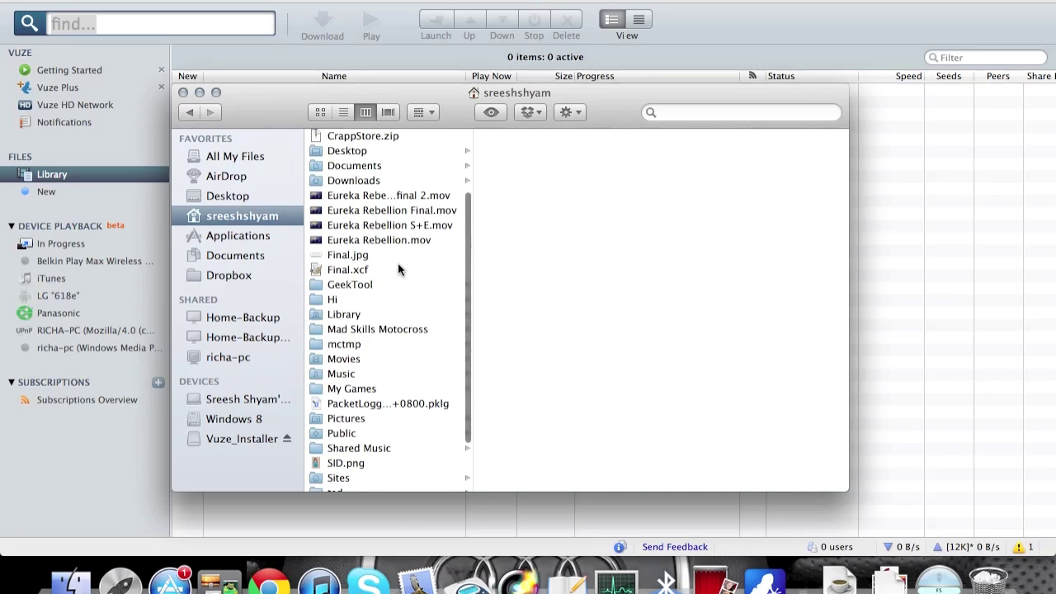
scroll(397, 269, down, 4)
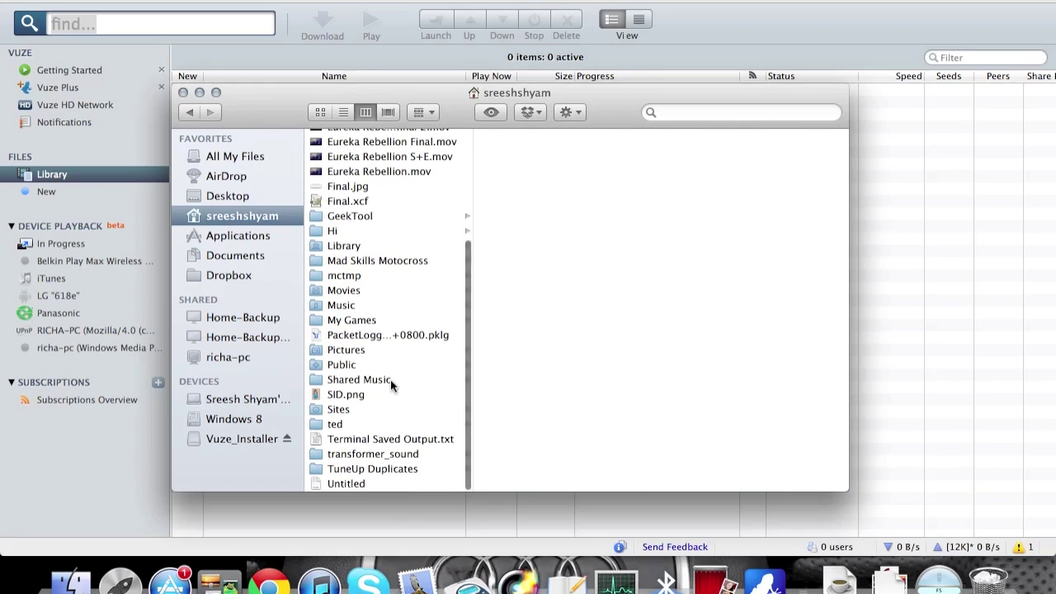
Step: Find the Vuze Downloads folder inside Documents and select the Top Gear .mkv video
click(423, 292)
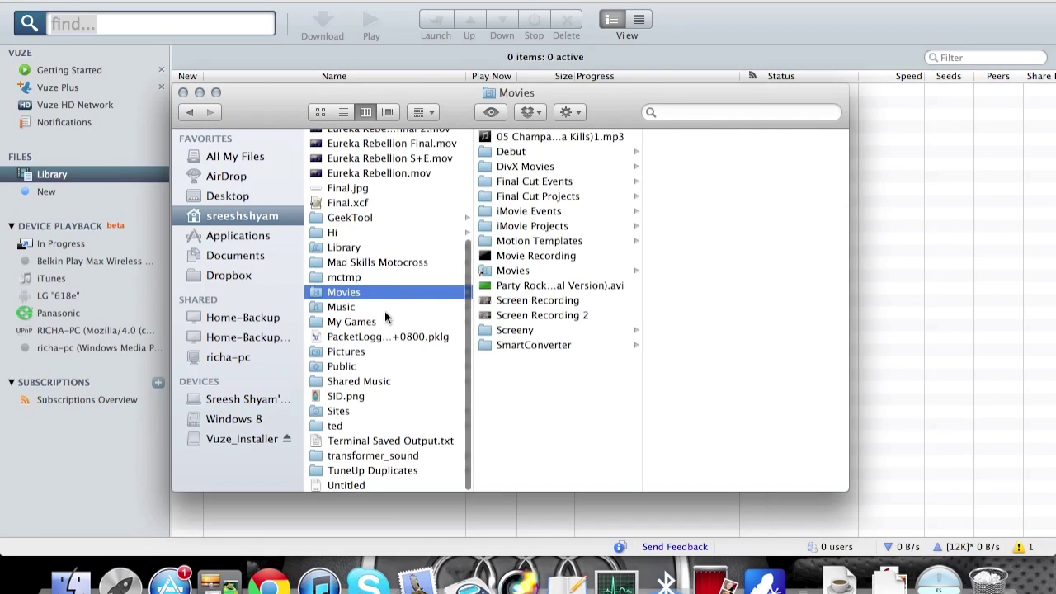
scroll(383, 369, up, 2)
scroll(383, 374, up, 1)
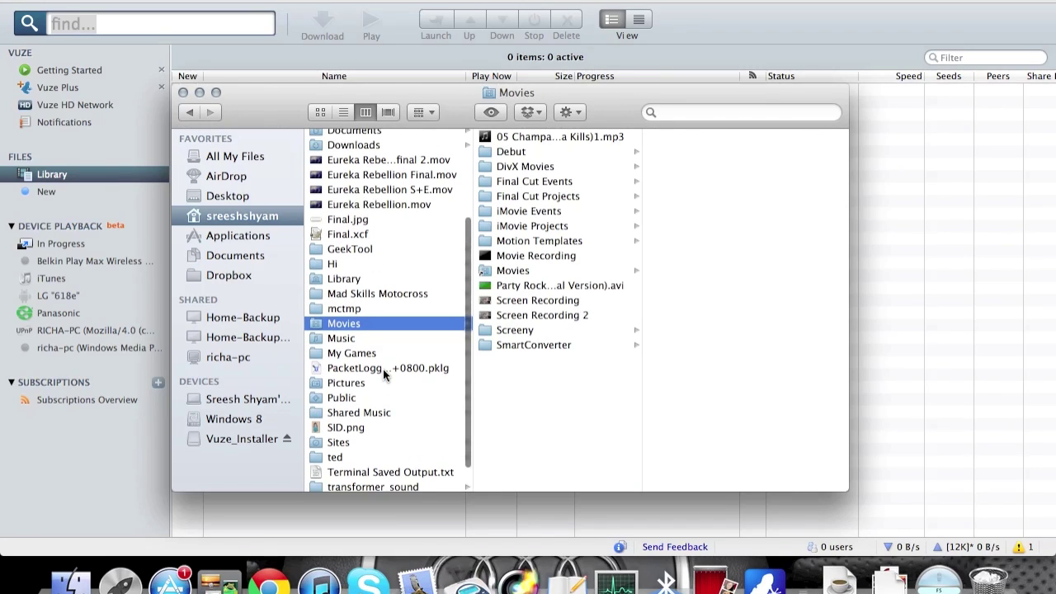
click(397, 133)
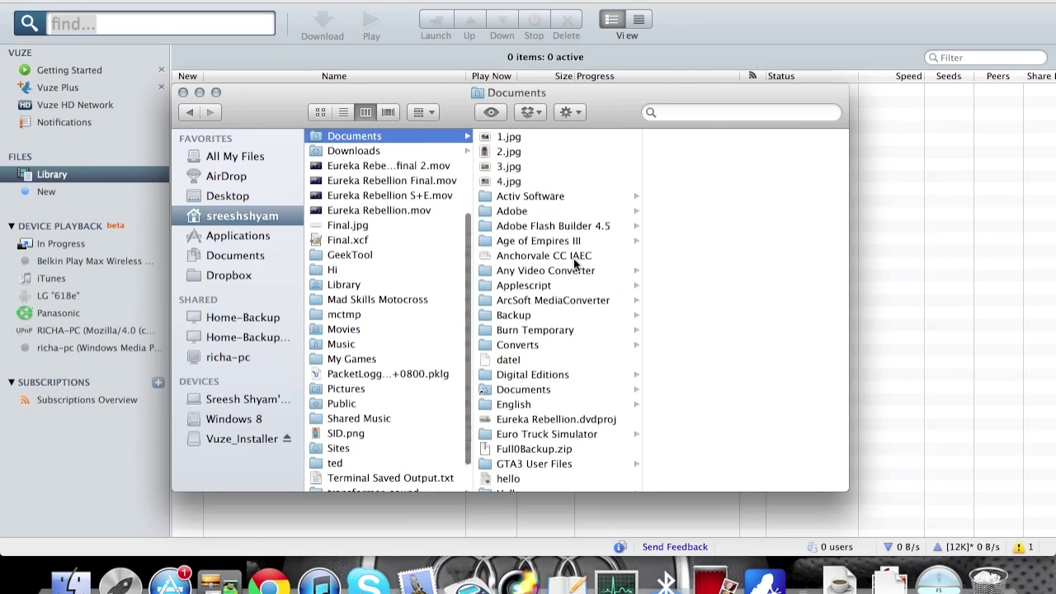
scroll(596, 409, down, 5)
scroll(596, 409, down, 10)
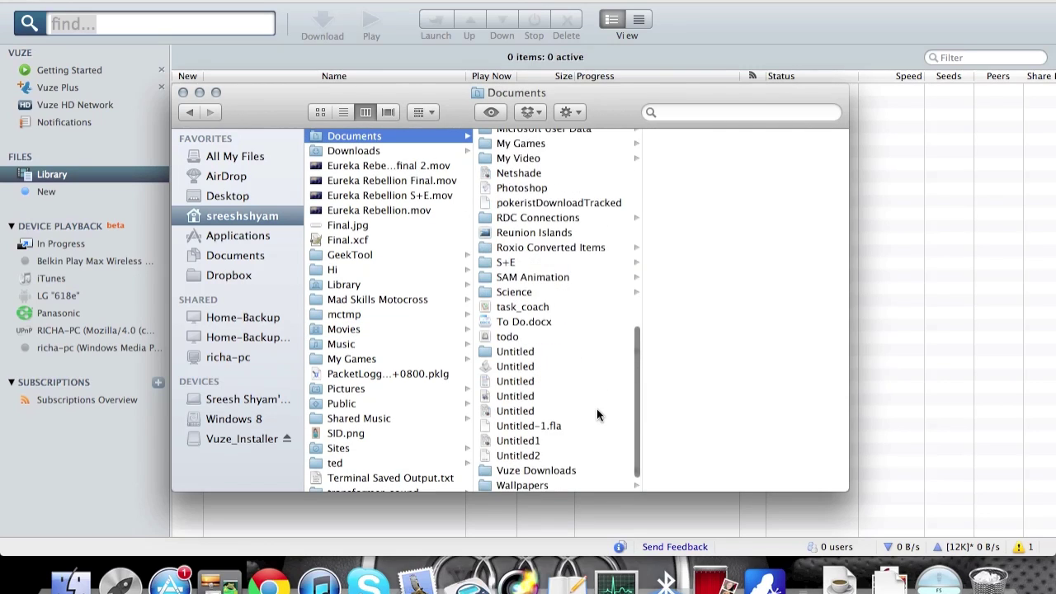
click(600, 447)
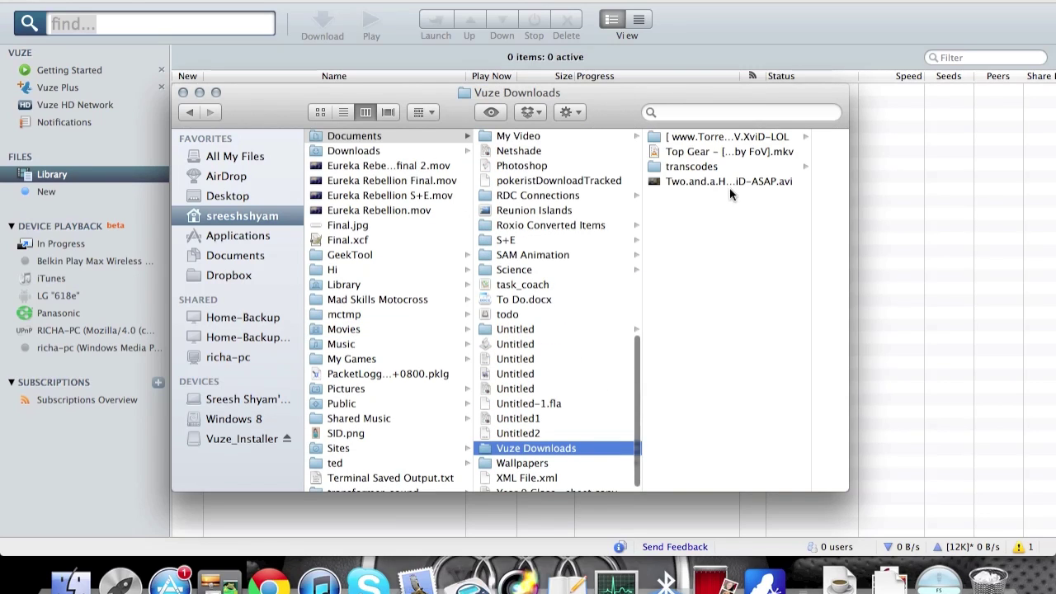
click(743, 153)
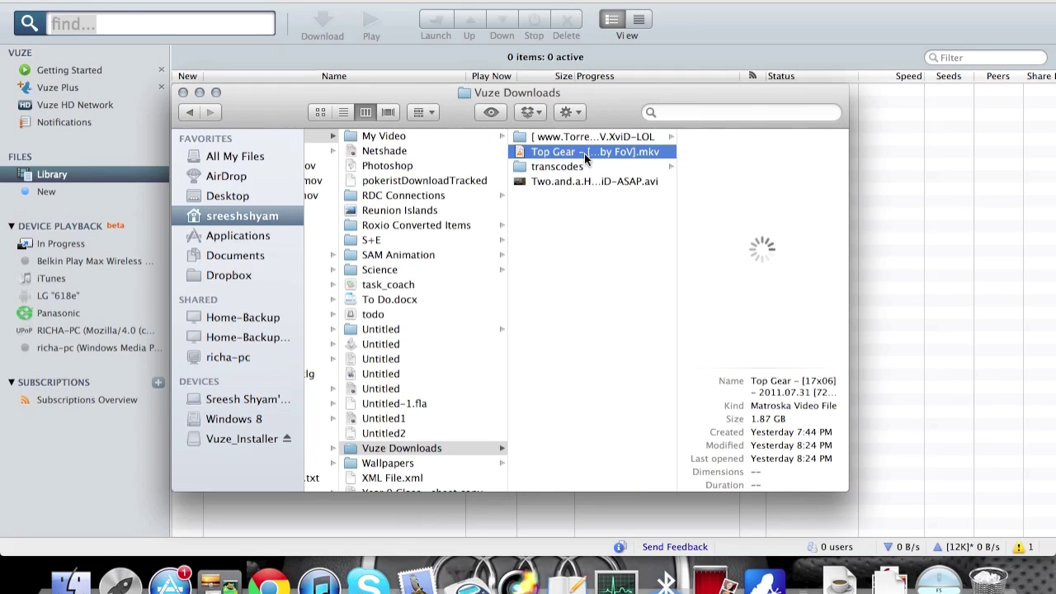
Step: Add the Top Gear video to the Panasonic playback device with the "Do not transcode" option
drag(584, 154, 73, 315)
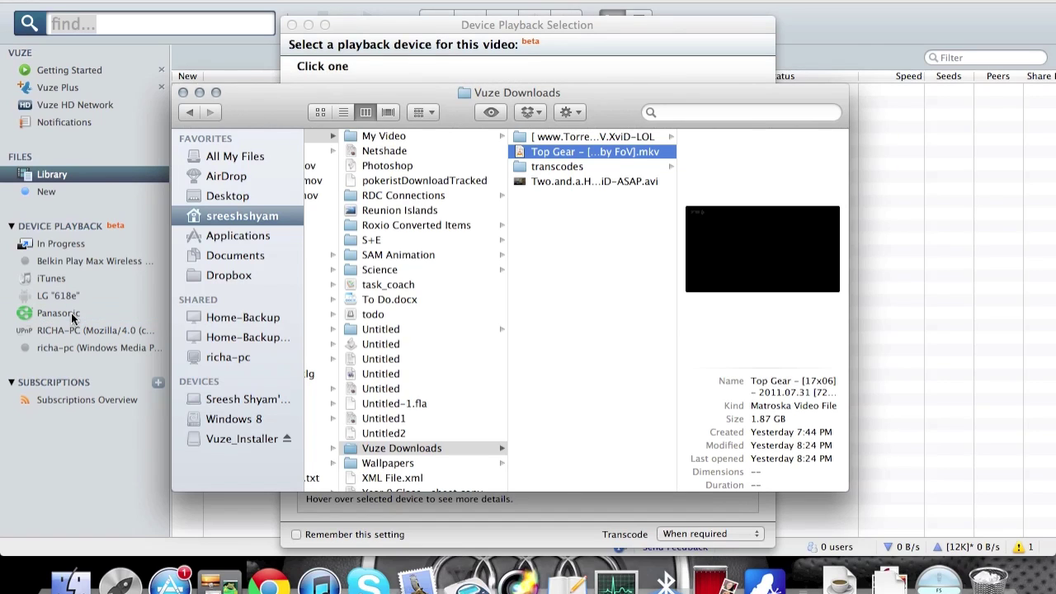
click(401, 73)
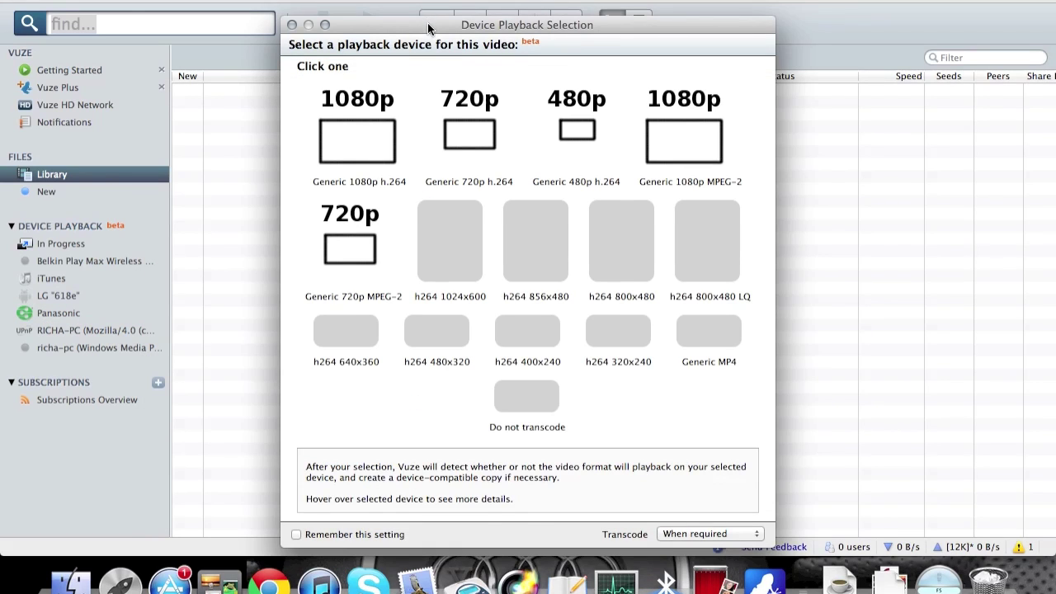
drag(428, 28, 394, 0)
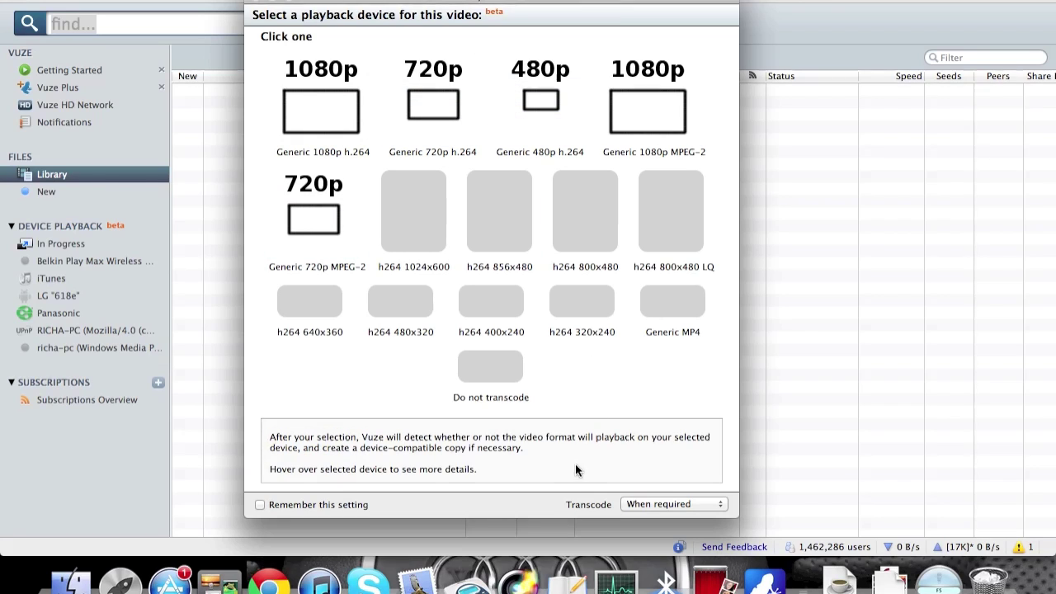
click(499, 373)
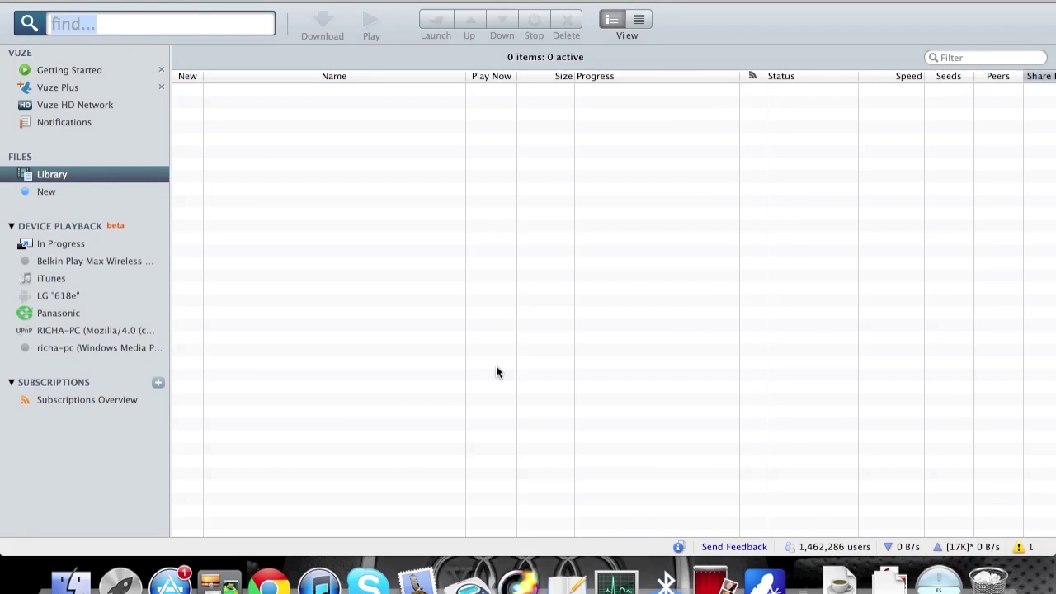
Step: Check the Panasonic device's media list for the Top Gear video, glancing at the open windows before returning to Vuze
click(75, 313)
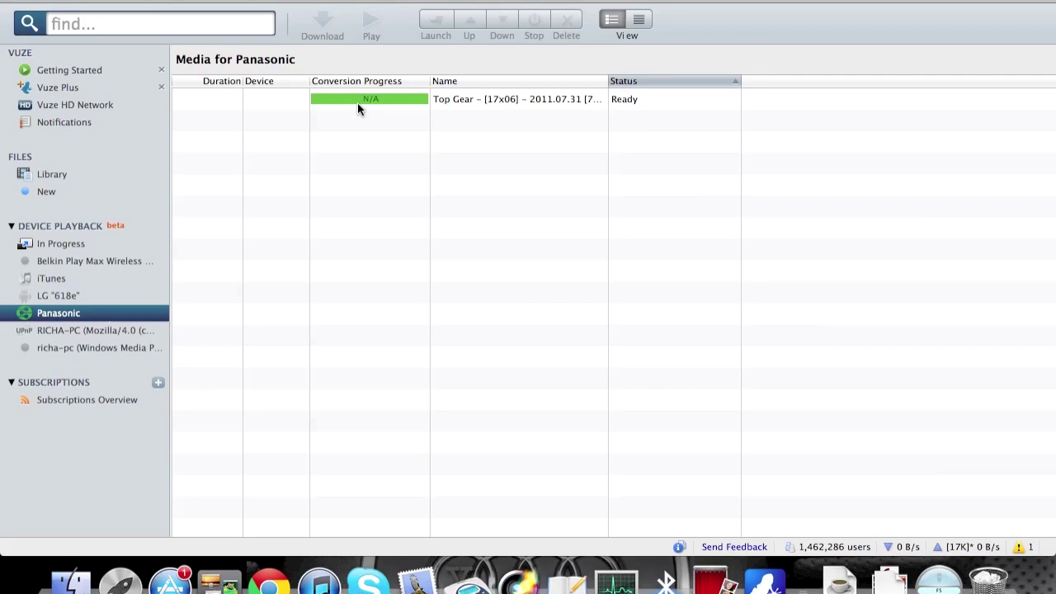
key(ctrl+Up)
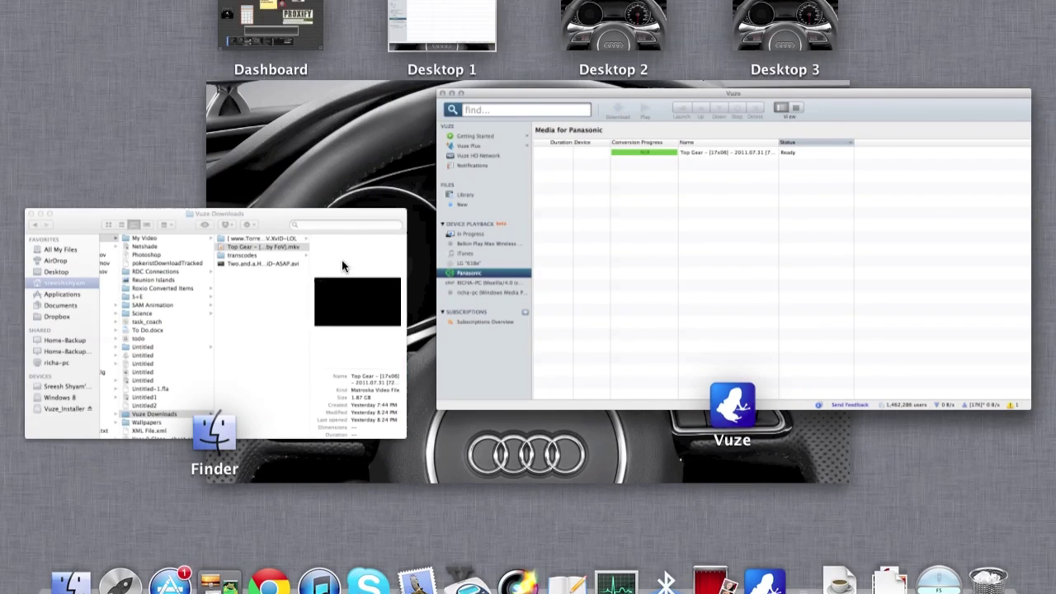
click(343, 261)
key(super+Tab)
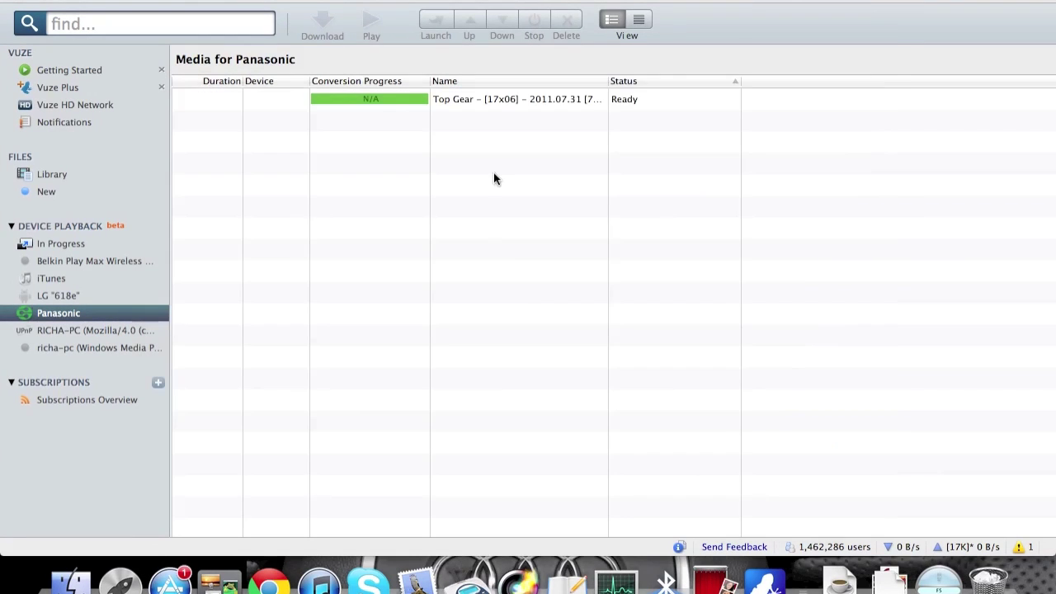